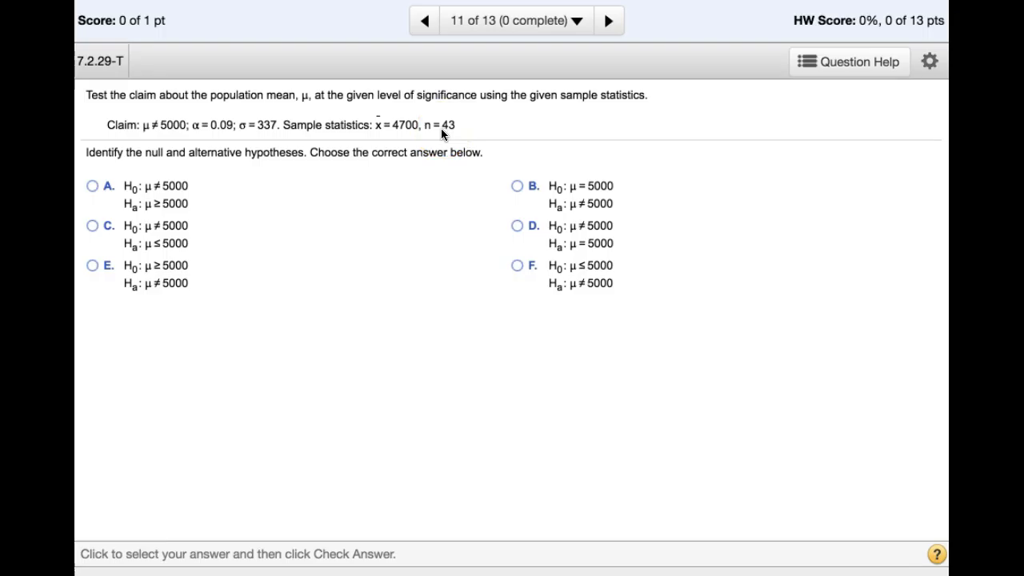
# - Open StatCrunch from the question's help resources and move its window just below the problem statement
pyautogui.click(836, 62)
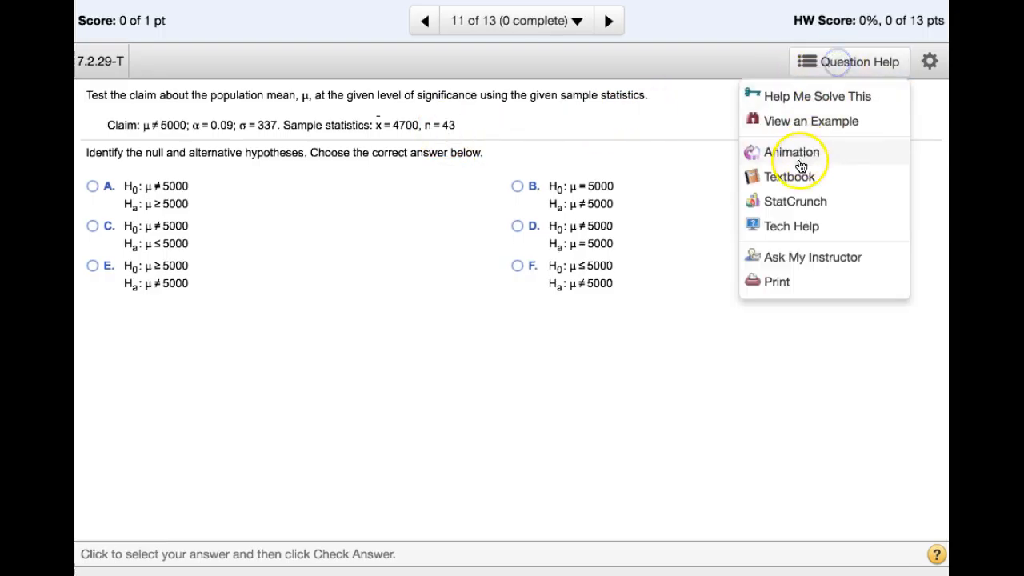
pyautogui.click(780, 201)
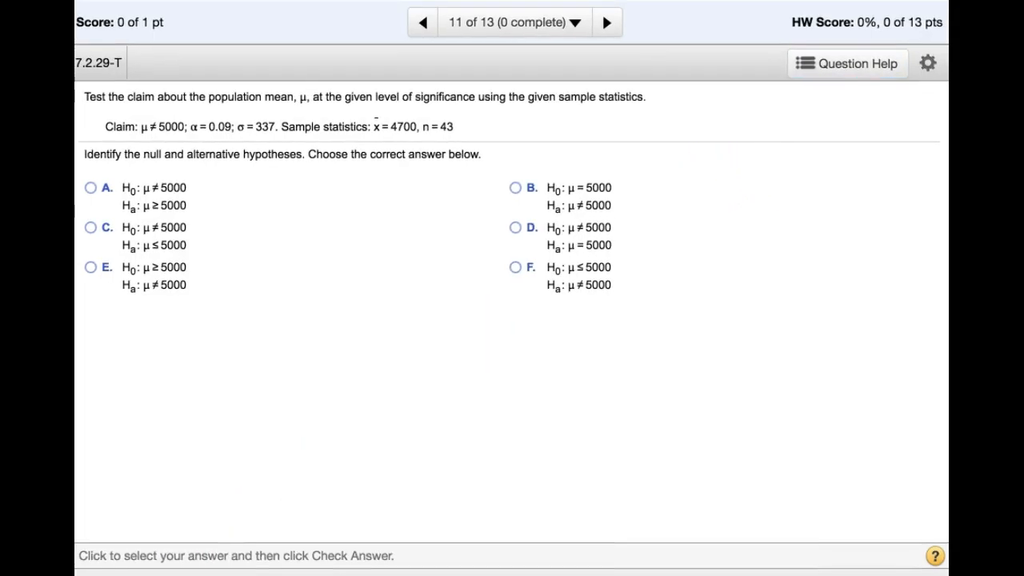
pyautogui.moveTo(521, 208); pyautogui.dragTo(515, 182)
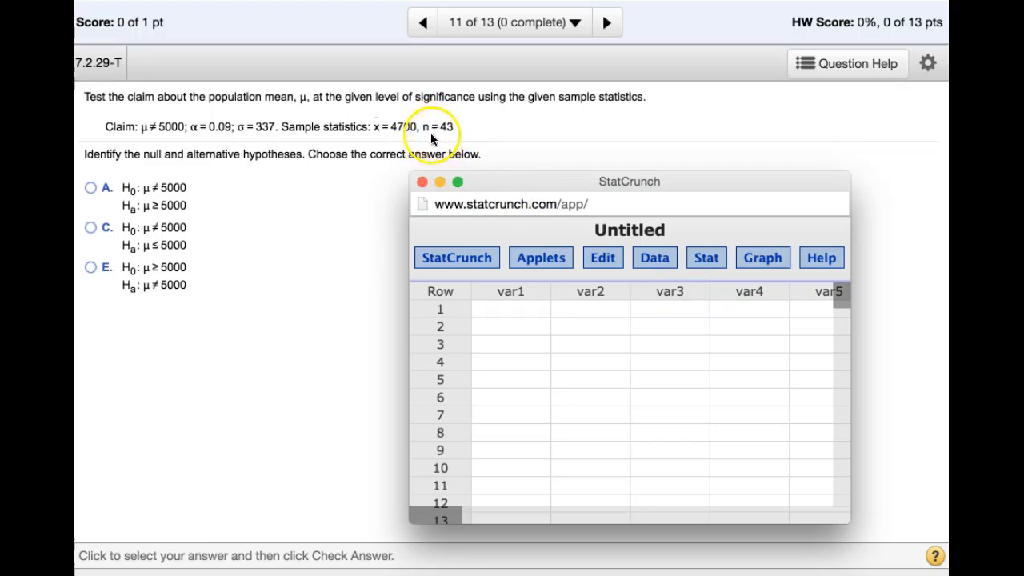
# - Open a one-sample Z test from summary statistics and enlarge the StatCrunch window to fit the dialog
pyautogui.click(704, 259)
pyautogui.moveTo(703, 338)
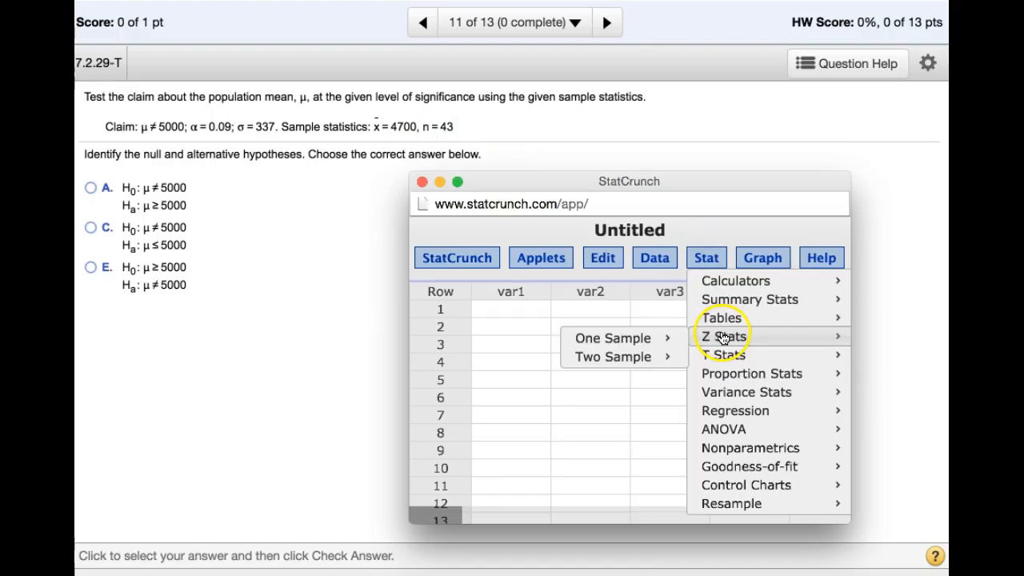
pyautogui.moveTo(640, 346)
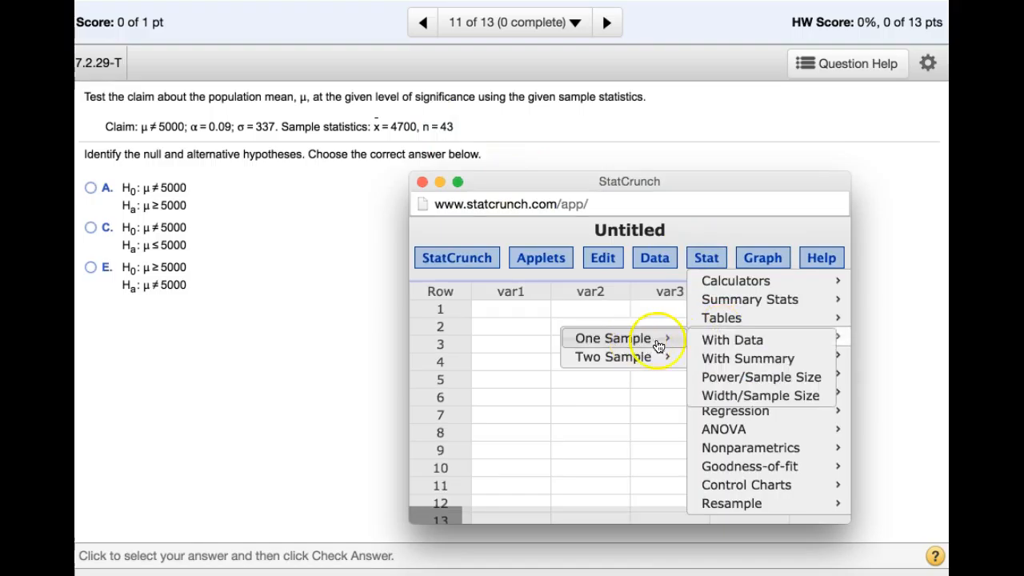
pyautogui.click(711, 360)
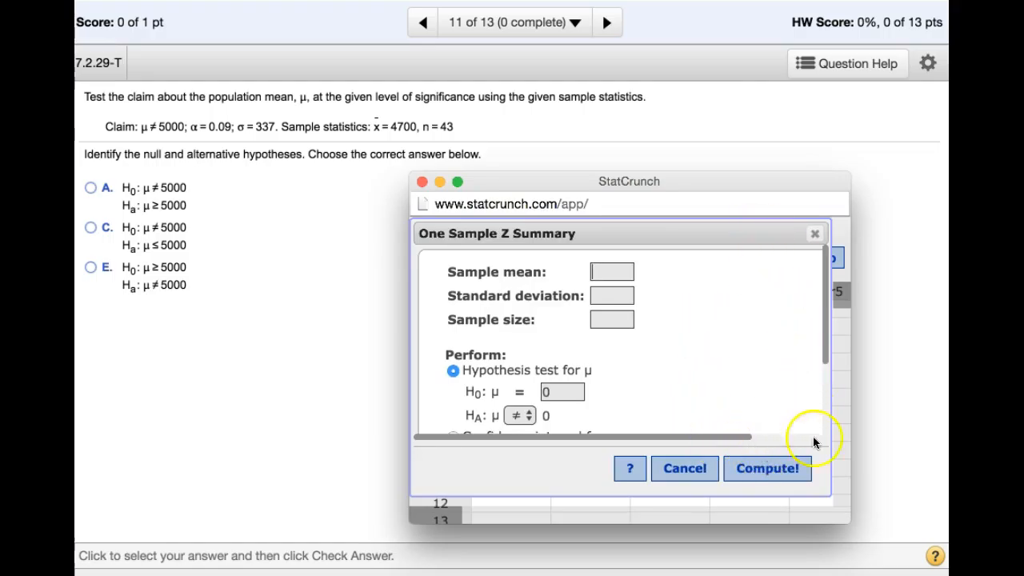
pyautogui.moveTo(828, 491); pyautogui.dragTo(832, 512)
pyautogui.moveTo(586, 180); pyautogui.dragTo(515, 176)
pyautogui.moveTo(785, 515); pyautogui.dragTo(853, 532)
# - Enter a sample mean of 4700, a standard deviation of 337 and a sample size of 43
pyautogui.click(549, 265)
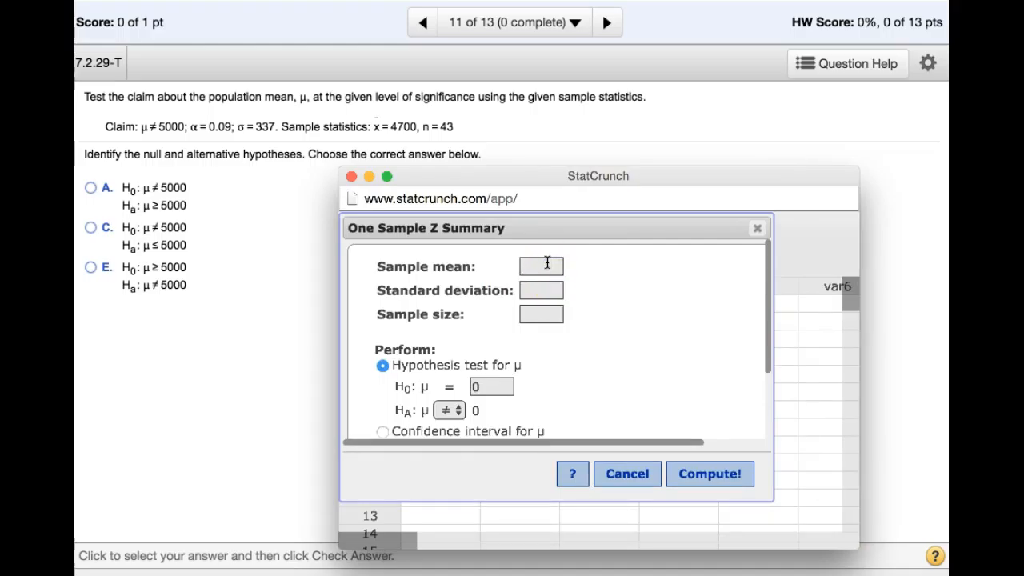
pyautogui.write('4700')
pyautogui.click(539, 290)
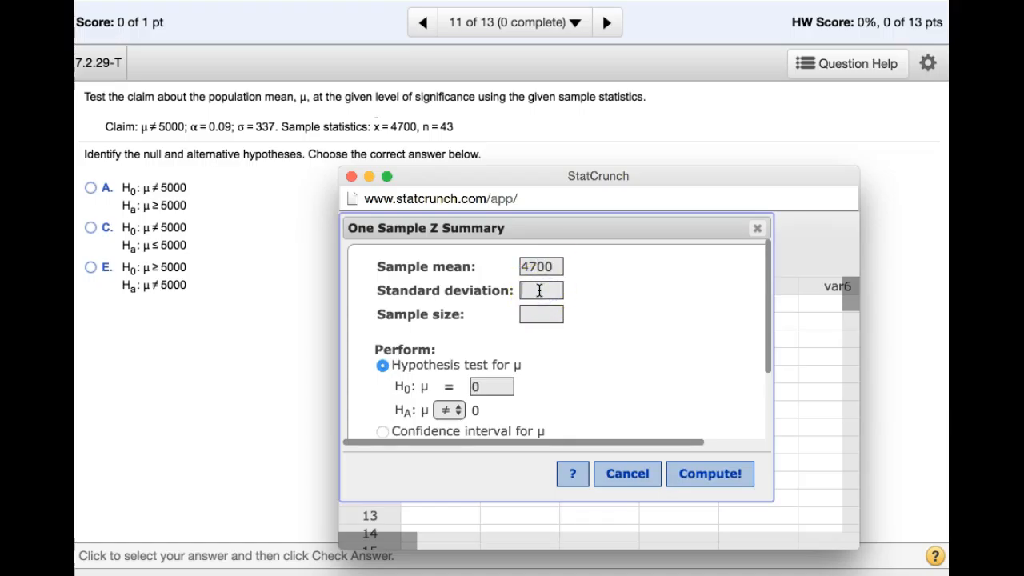
pyautogui.write('337')
pyautogui.click(530, 313)
pyautogui.write('43')
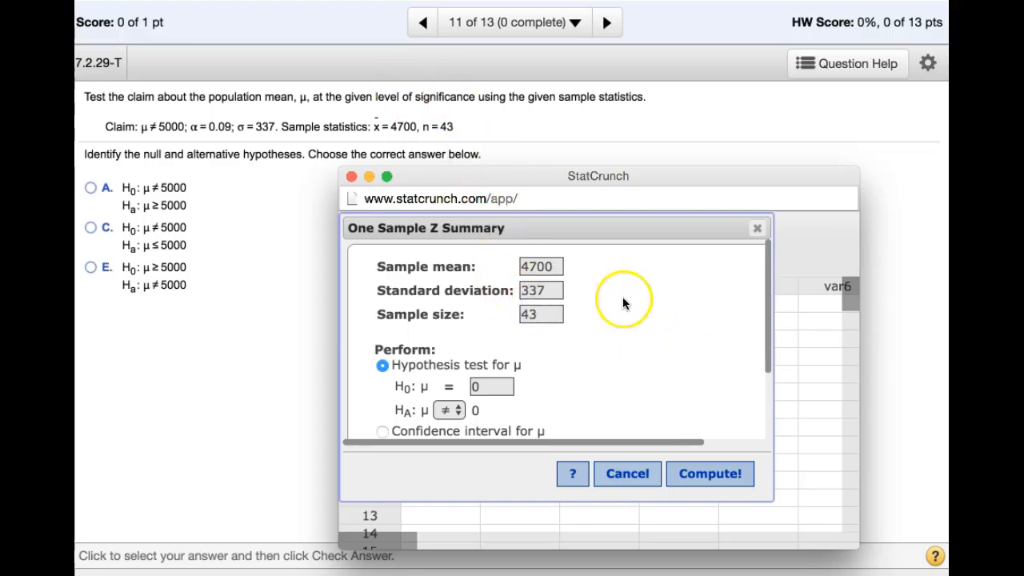
# - Set the null hypothesis mean to 5000, keep the ≠ alternative and compute the hypothesis test
pyautogui.moveTo(768, 327); pyautogui.dragTo(769, 347)
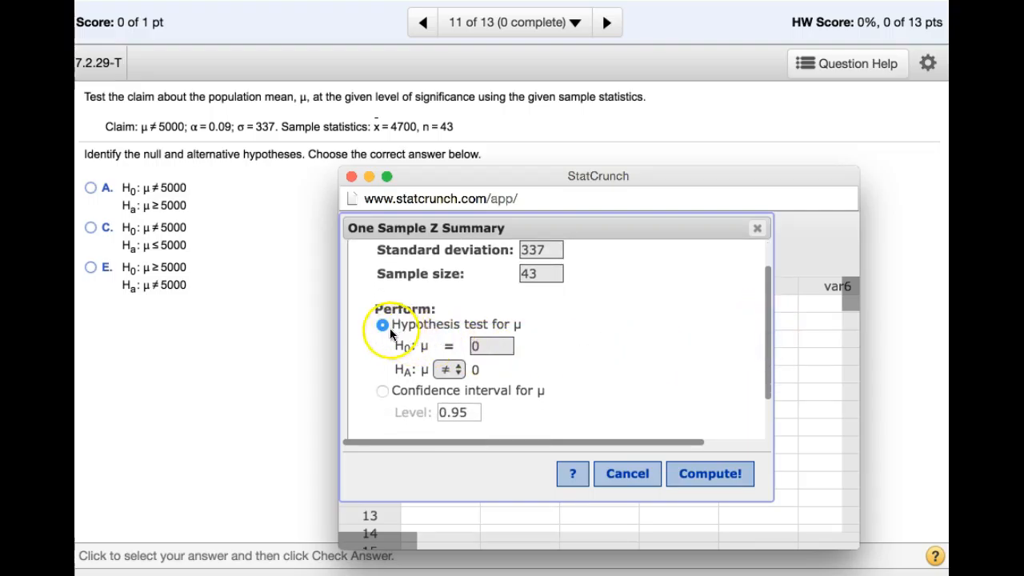
pyautogui.click(492, 344)
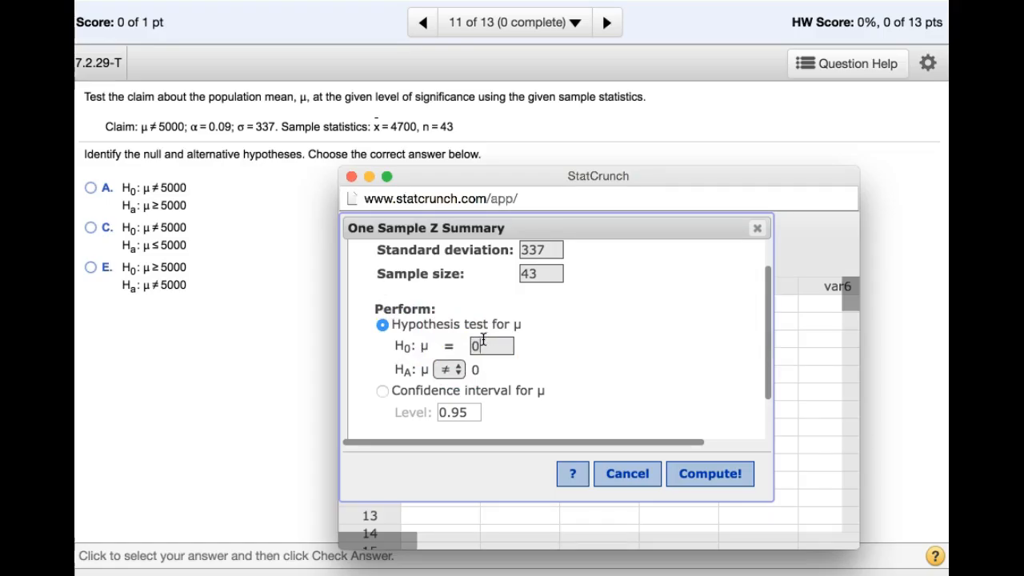
pyautogui.press('BackSpace')
pyautogui.write('5000')
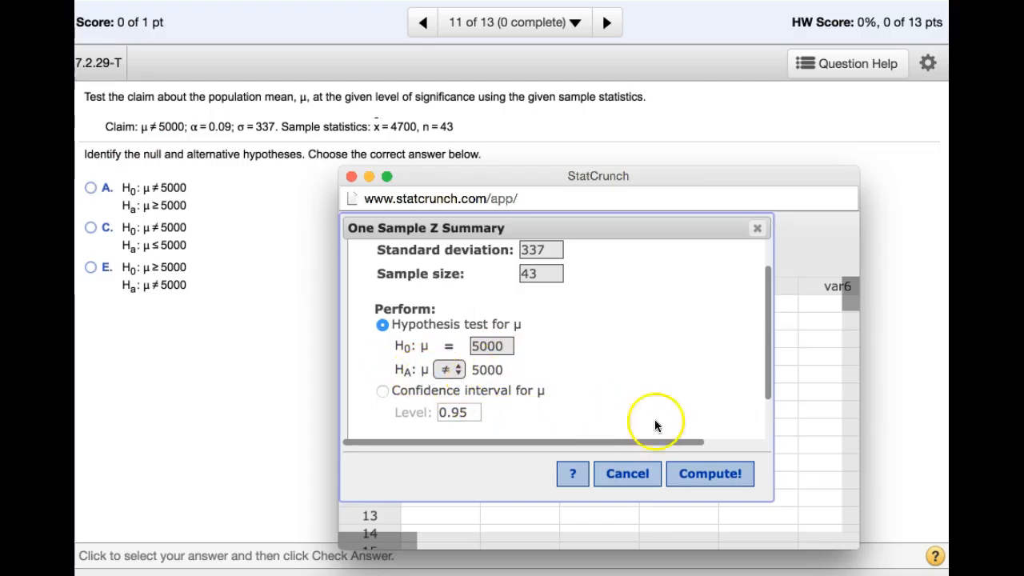
pyautogui.click(709, 478)
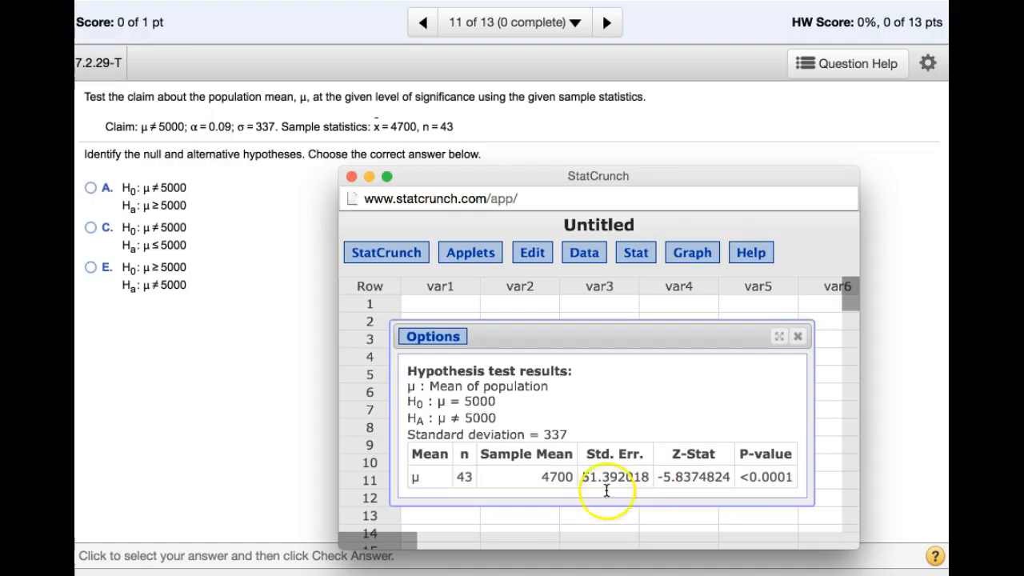
# - Uncover the answer choices, choose B (H0: μ = 5000, Ha: μ ≠ 5000) and submit it for checking
pyautogui.moveTo(480, 186); pyautogui.dragTo(582, 208)
pyautogui.click(455, 209)
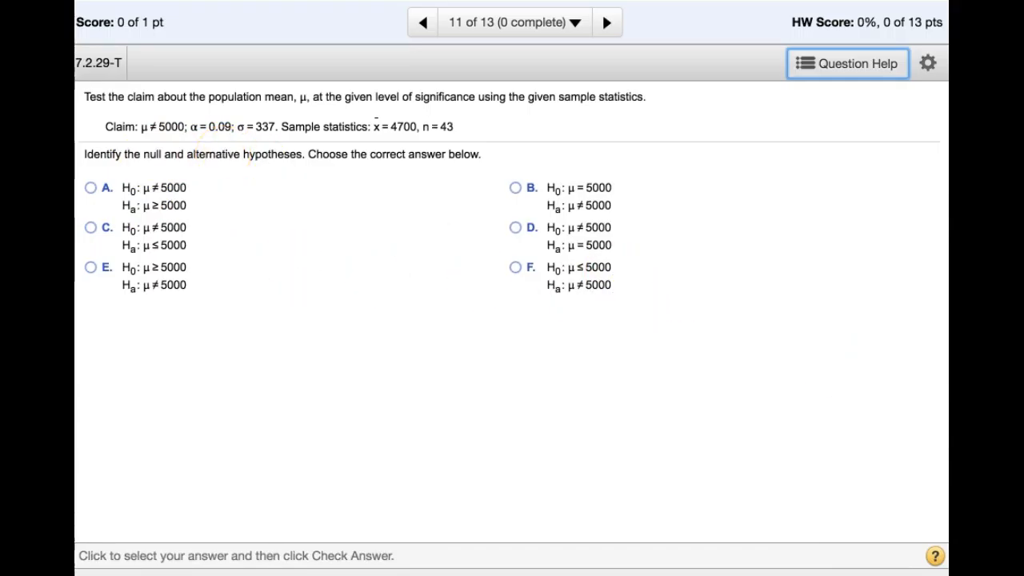
pyautogui.click(881, 570)
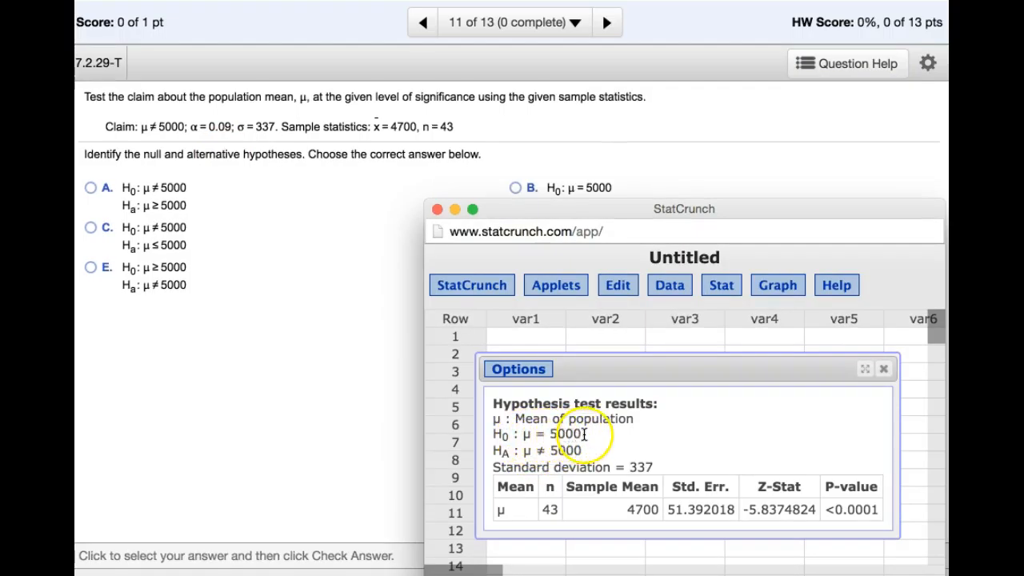
pyautogui.click(603, 208)
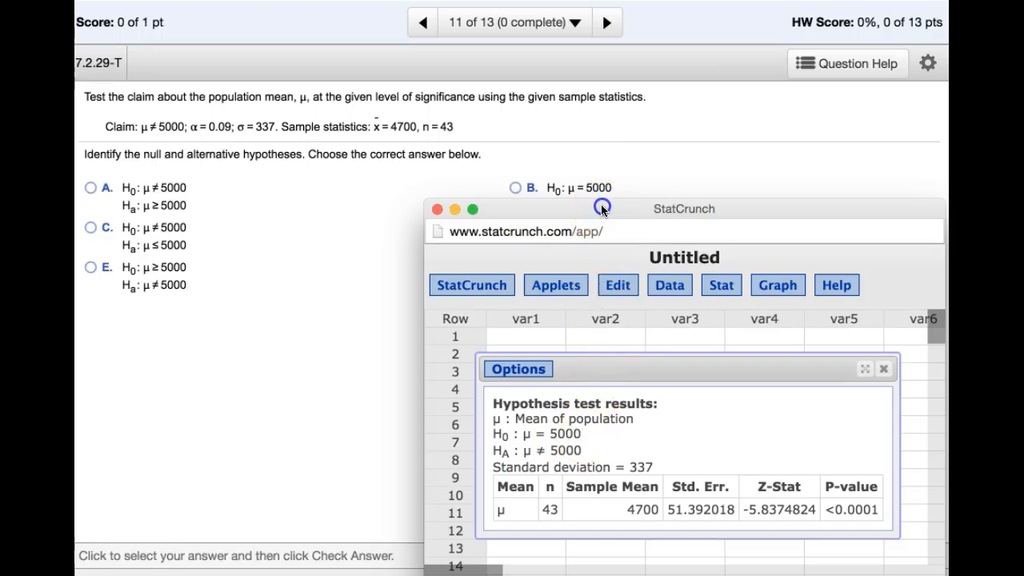
pyautogui.moveTo(602, 209); pyautogui.dragTo(577, 326)
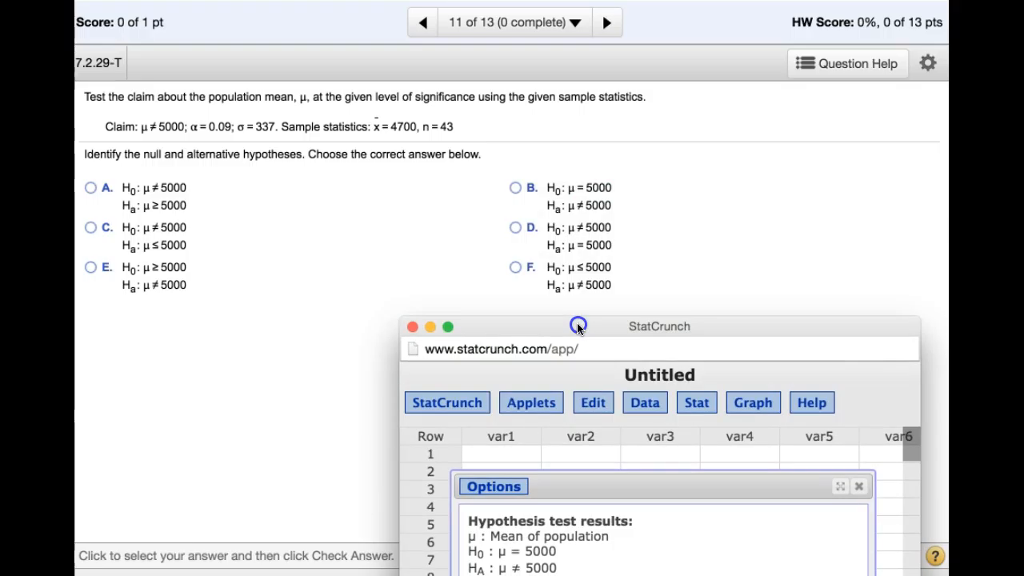
pyautogui.moveTo(578, 324); pyautogui.dragTo(578, 324)
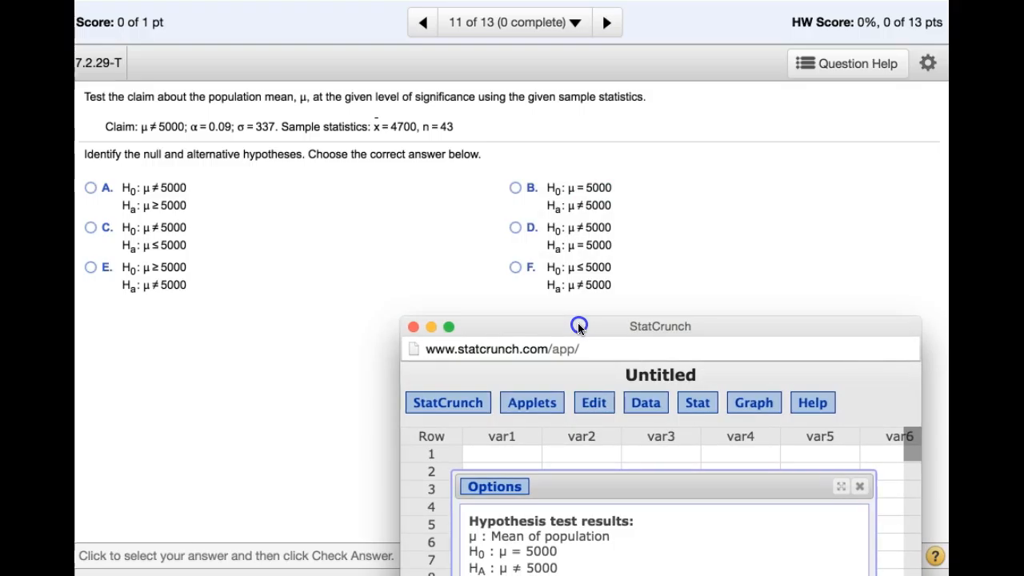
pyautogui.click(516, 188)
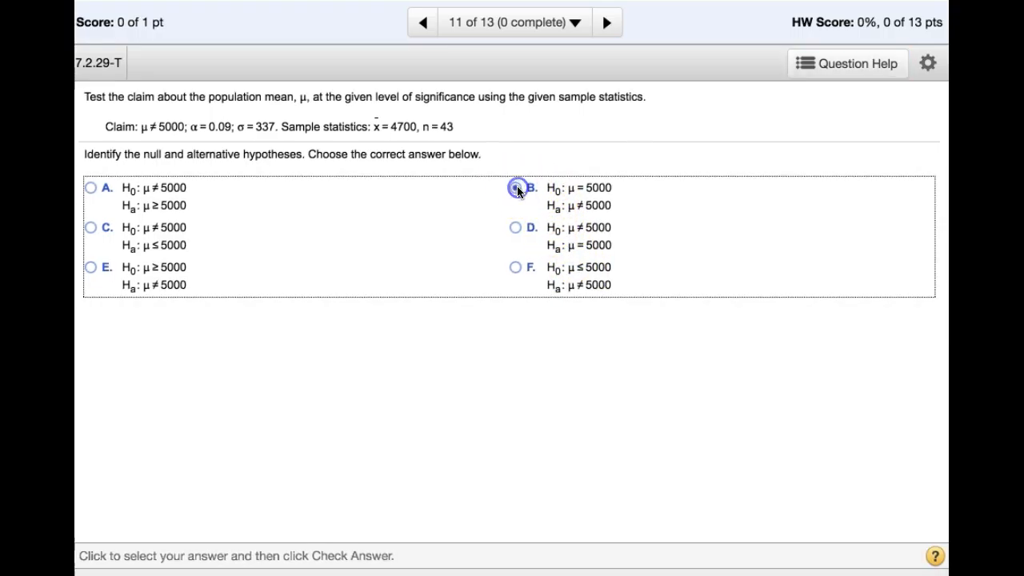
pyautogui.click(534, 362)
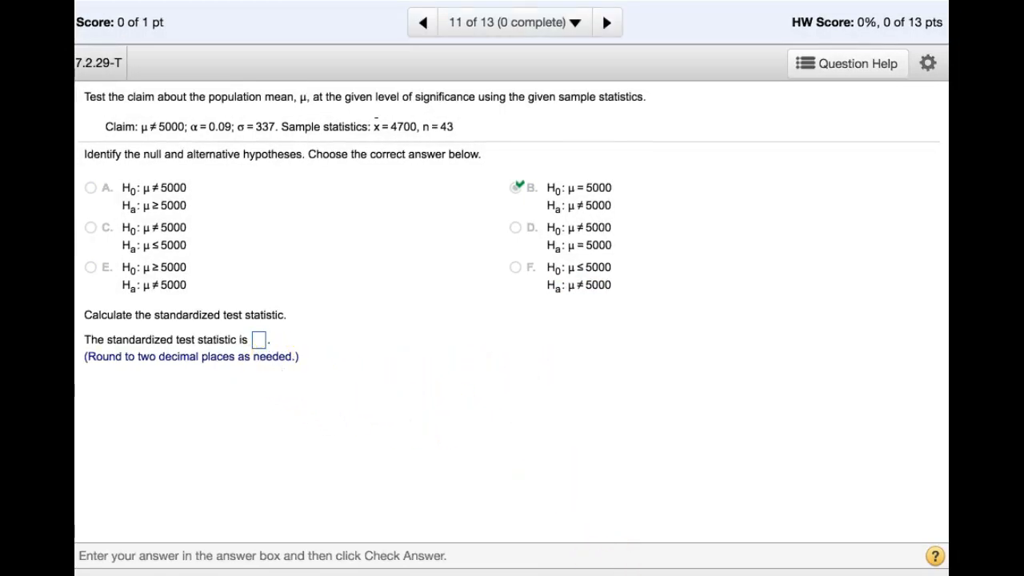
# - Read the Z-Stat from the StatCrunch test results, enter −5.84 as the standardized test statistic and check the answer
pyautogui.click(552, 573)
pyautogui.moveTo(531, 327); pyautogui.dragTo(497, 102)
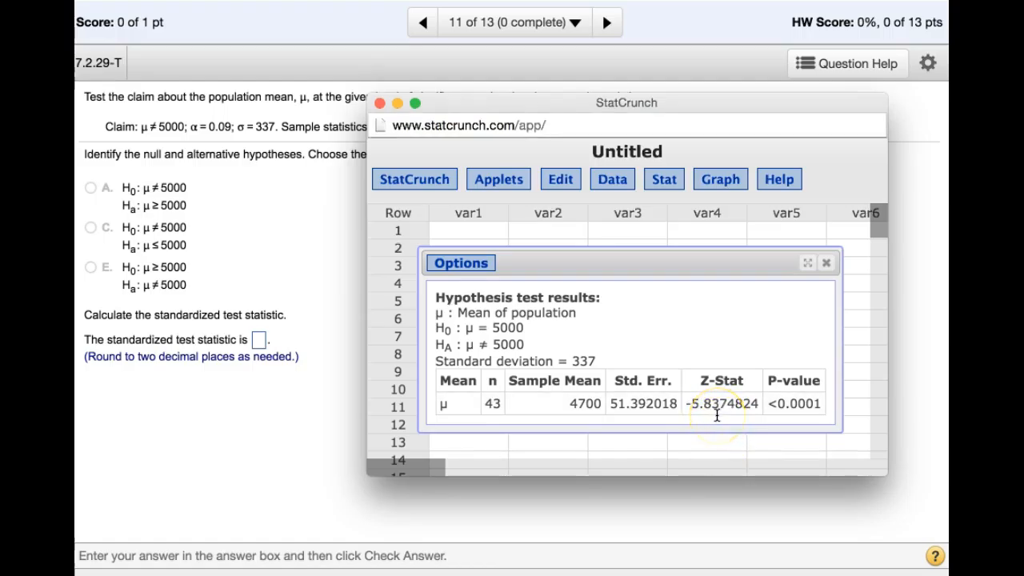
pyautogui.click(265, 340)
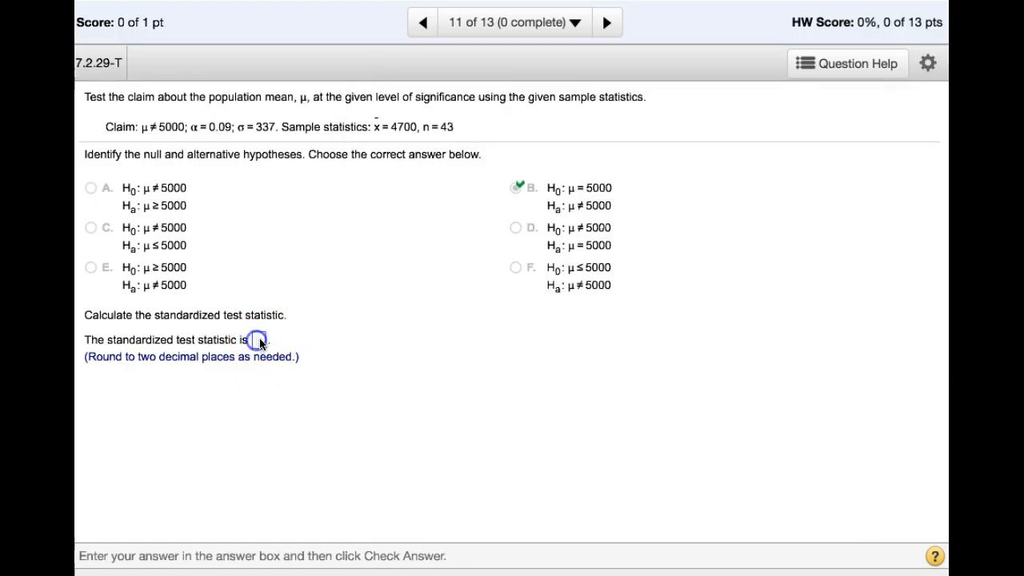
pyautogui.click(261, 342)
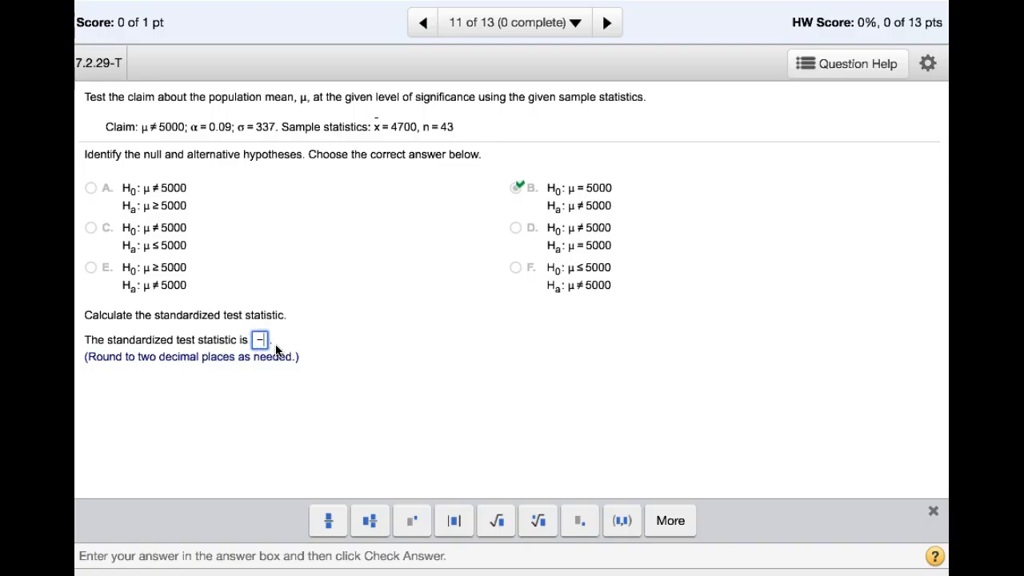
pyautogui.write('-5')
pyautogui.write('.84')
pyautogui.press('Return')
pyautogui.press('Return')
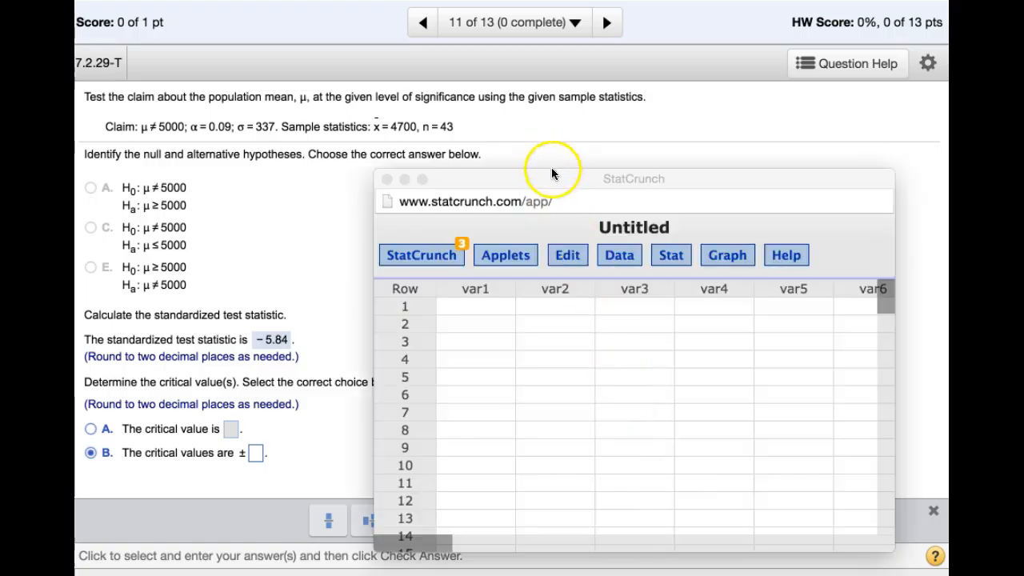
# - Reposition the StatCrunch window and open the Normal distribution calculator
pyautogui.moveTo(552, 173); pyautogui.dragTo(560, 133)
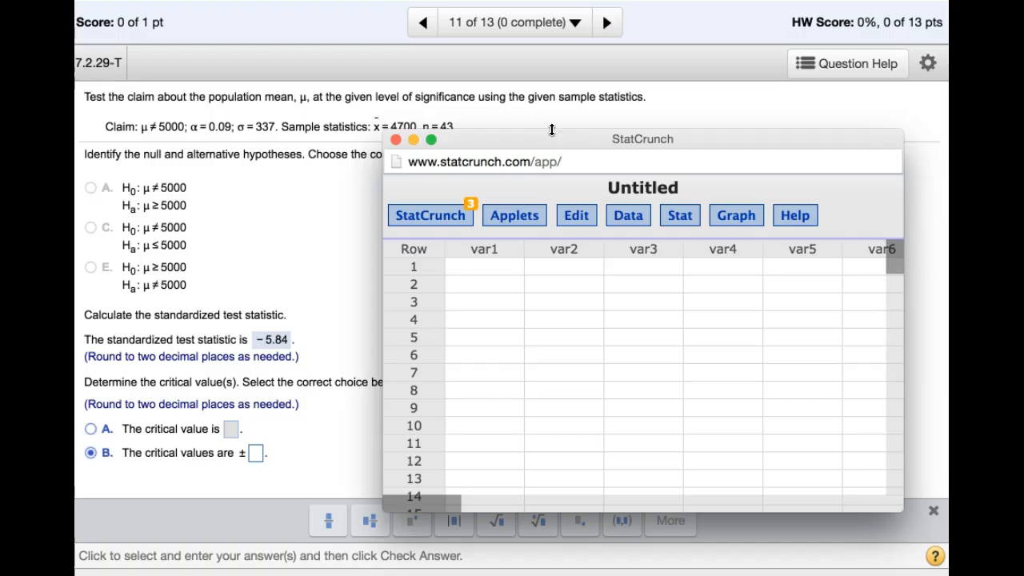
pyautogui.moveTo(543, 144); pyautogui.dragTo(533, 166)
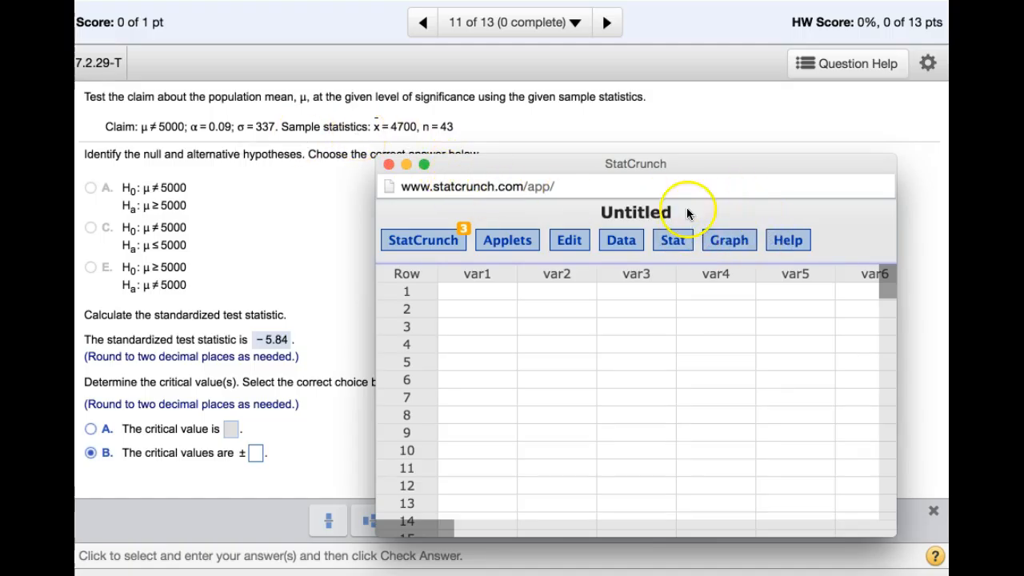
pyautogui.moveTo(683, 163); pyautogui.dragTo(676, 118)
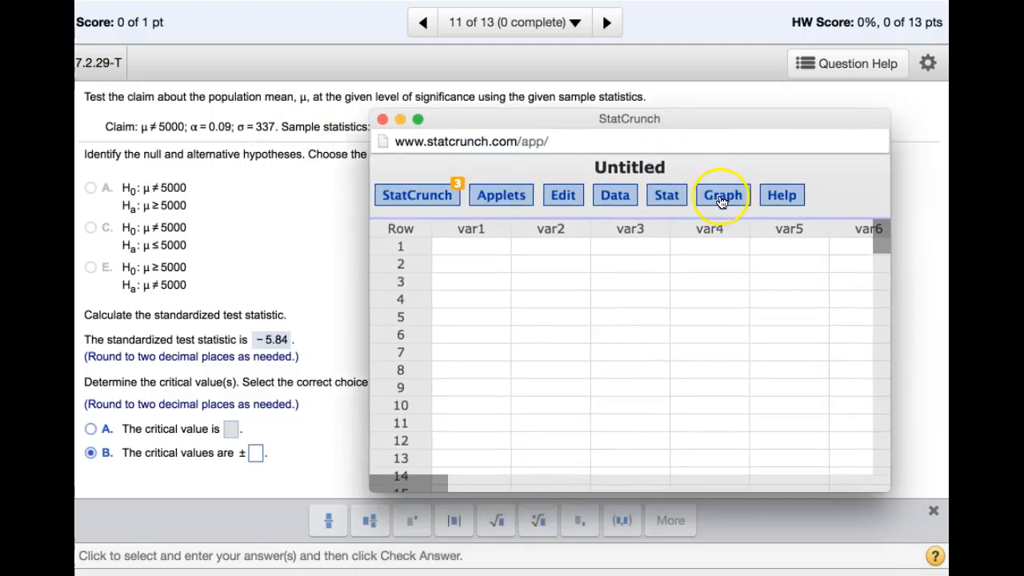
pyautogui.click(667, 196)
pyautogui.moveTo(701, 218)
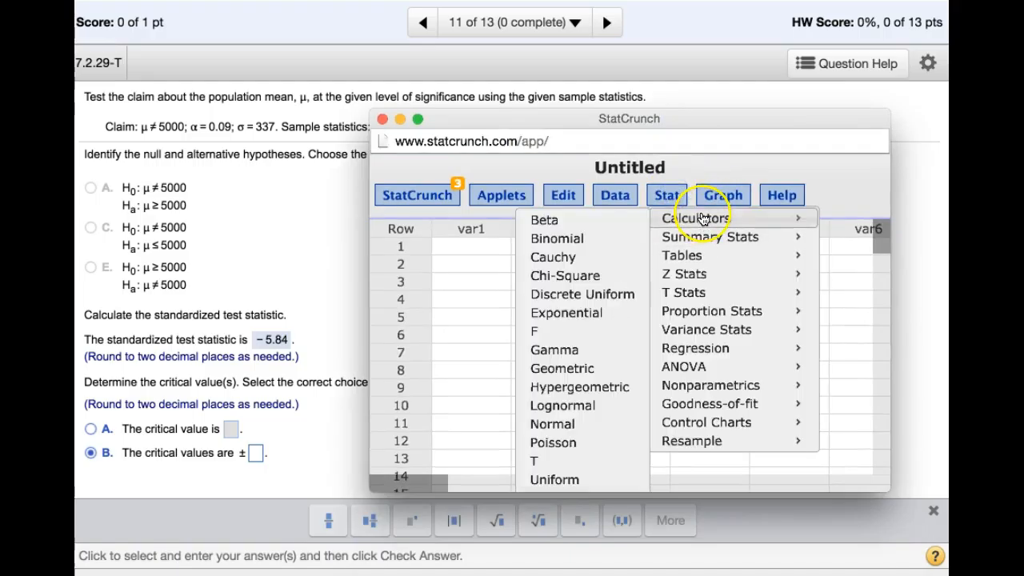
pyautogui.click(549, 424)
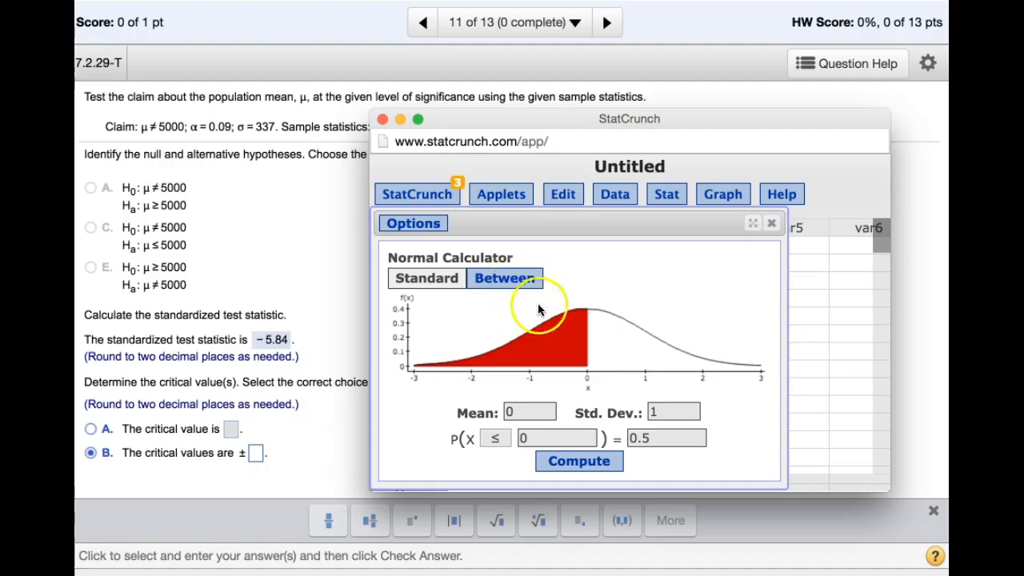
# - Compute the lower critical value in the Normal calculator for a left-tail probability of 0.045
pyautogui.press('BackSpace')
pyautogui.write('045')
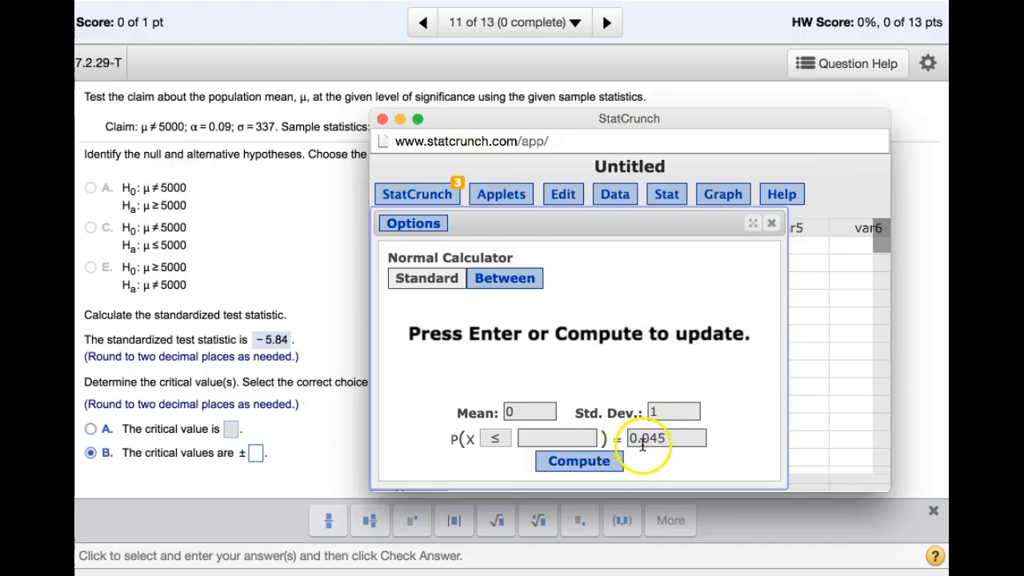
pyautogui.click(595, 468)
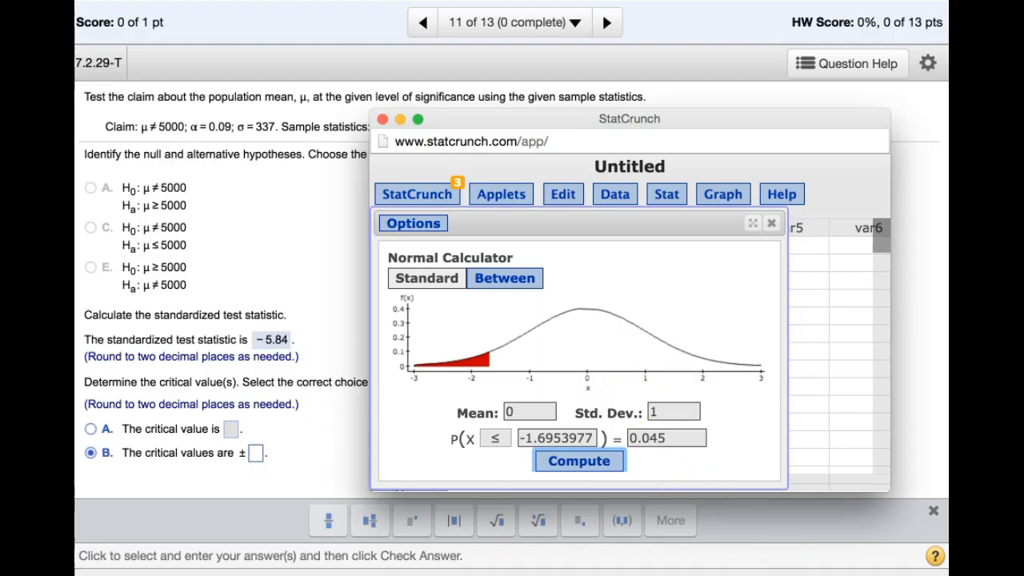
# - Change the cumulative probability to 0.955 and compute the upper critical value
pyautogui.click(652, 439)
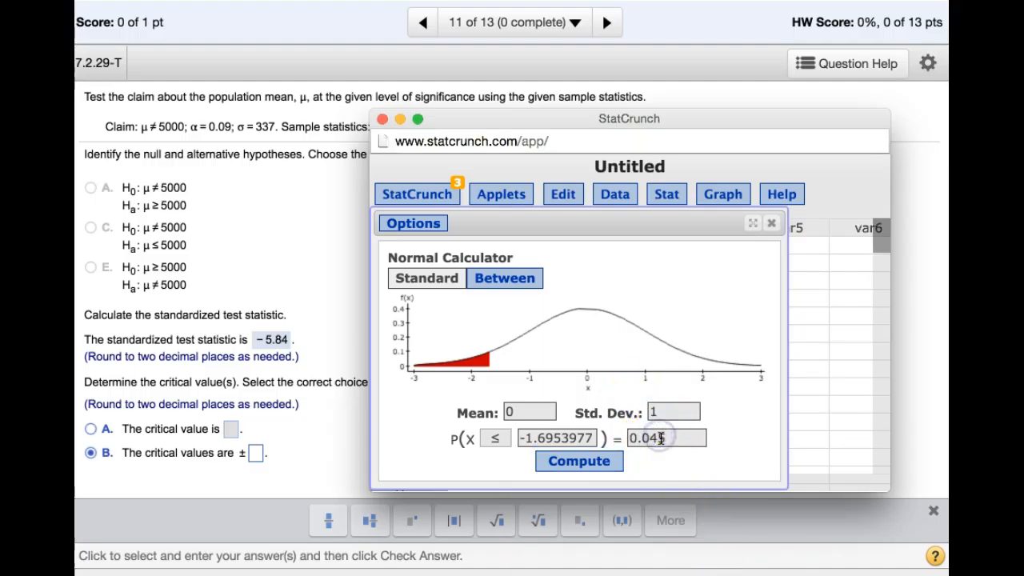
pyautogui.press('BackSpace')
pyautogui.press('BackSpace')
pyautogui.write('955')
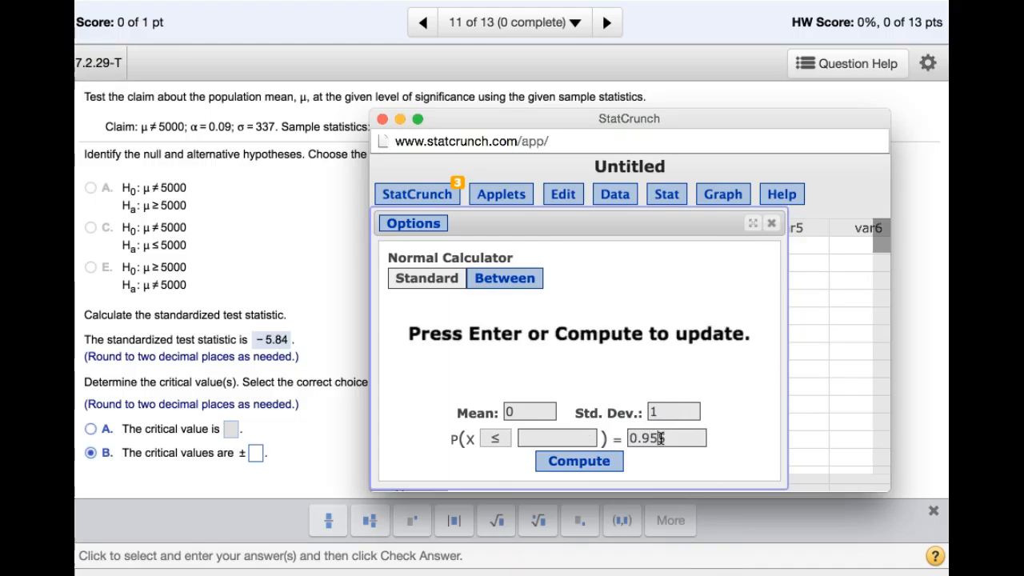
pyautogui.press('Return')
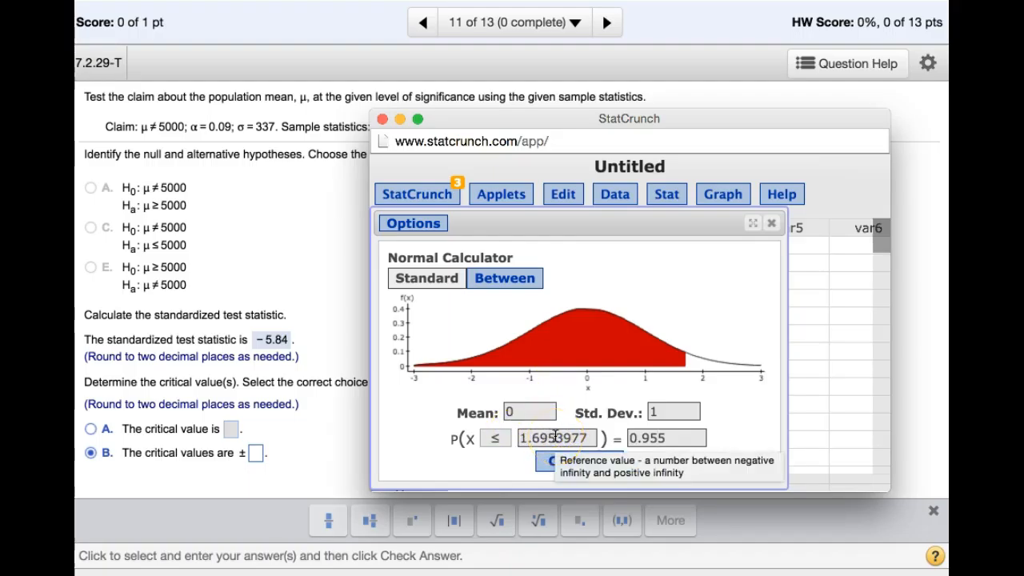
# - Return from StatCrunch to the homework question and submit −1.7, 1.7 as the critical values in choice B
pyautogui.click(399, 120)
pyautogui.click(255, 453)
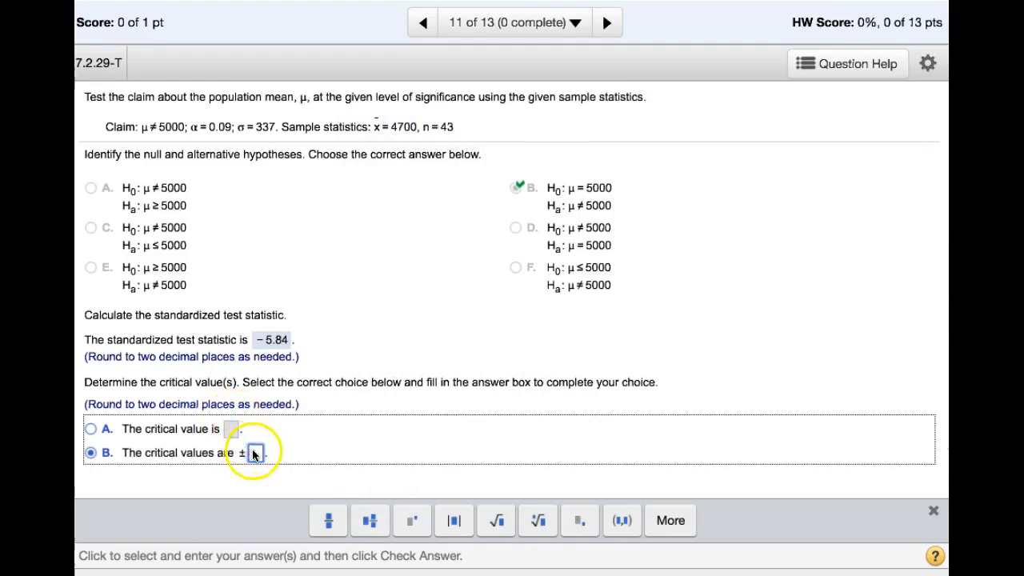
pyautogui.write('-1.7')
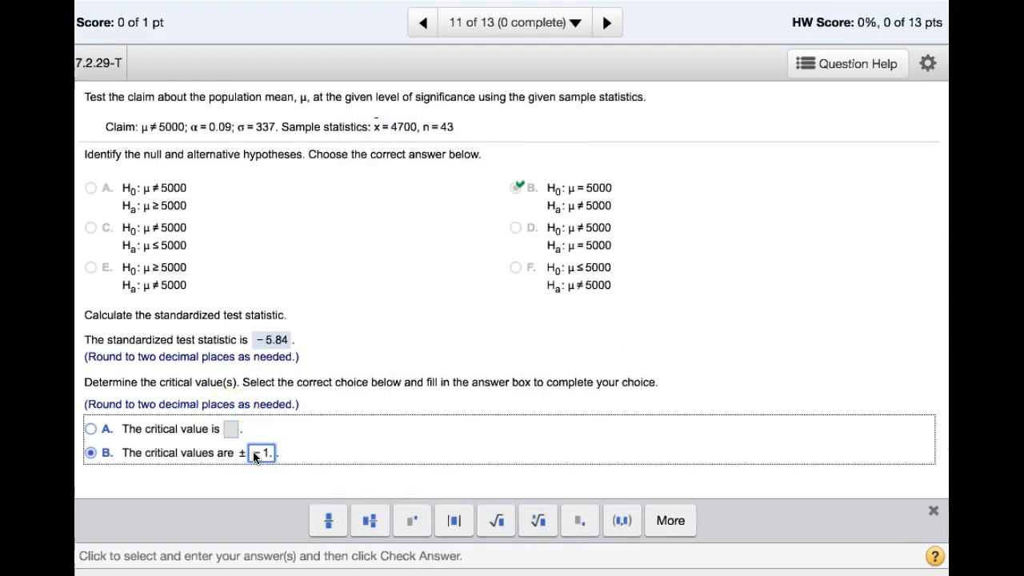
pyautogui.write(', 1.7')
pyautogui.press('Return')
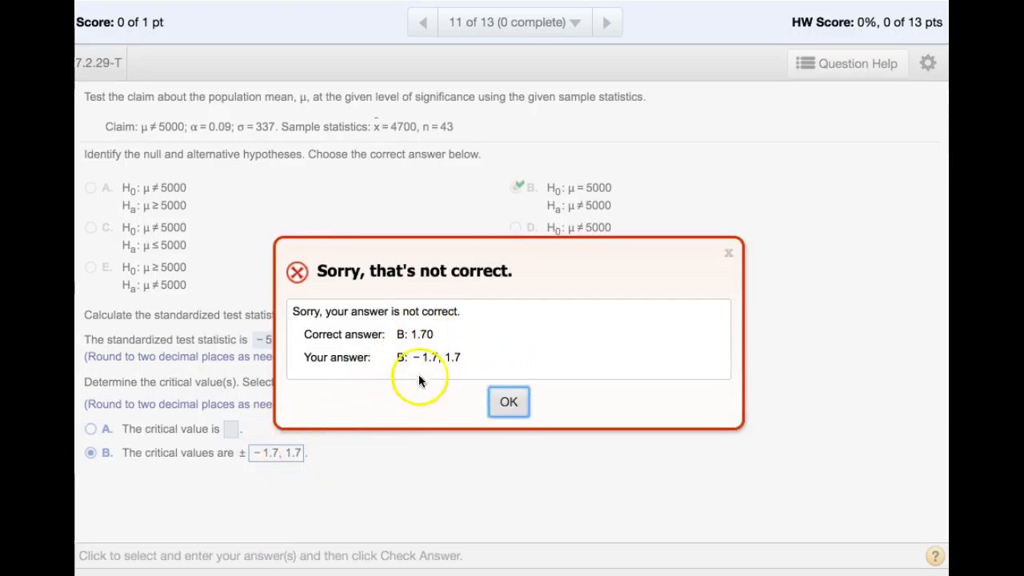
pyautogui.click(509, 402)
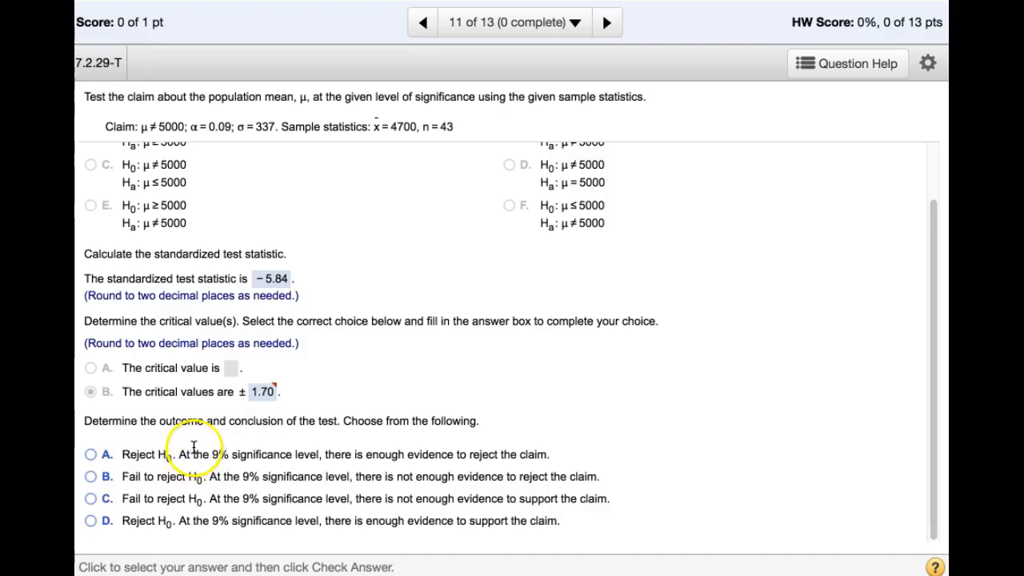
# - Choose conclusion D, reject H0 with enough evidence at the 9% significance level to support the claim, and check the answer
pyautogui.scroll(1, 387, 371)
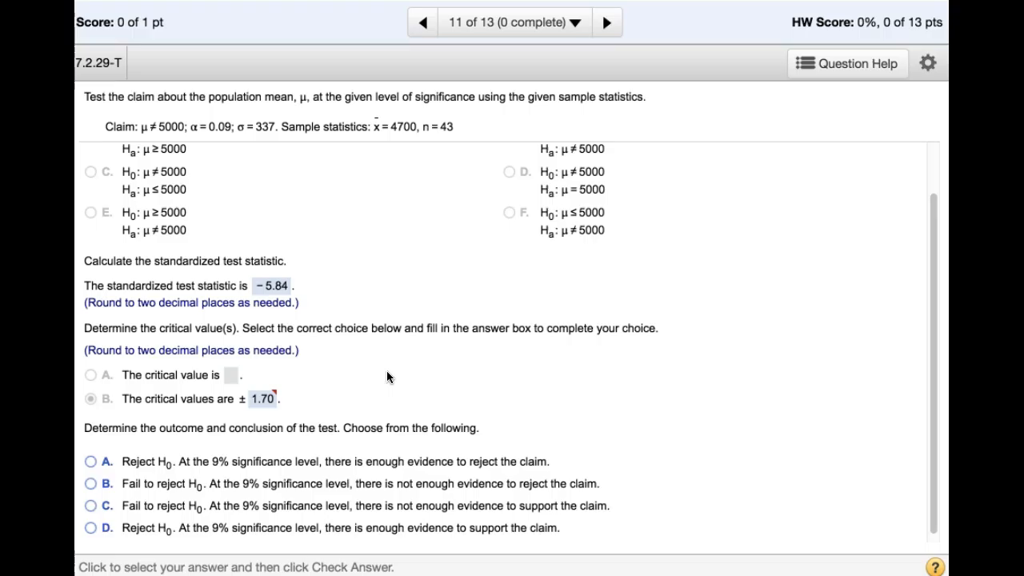
pyautogui.scroll(1, 387, 372)
pyautogui.scroll(3, 385, 377)
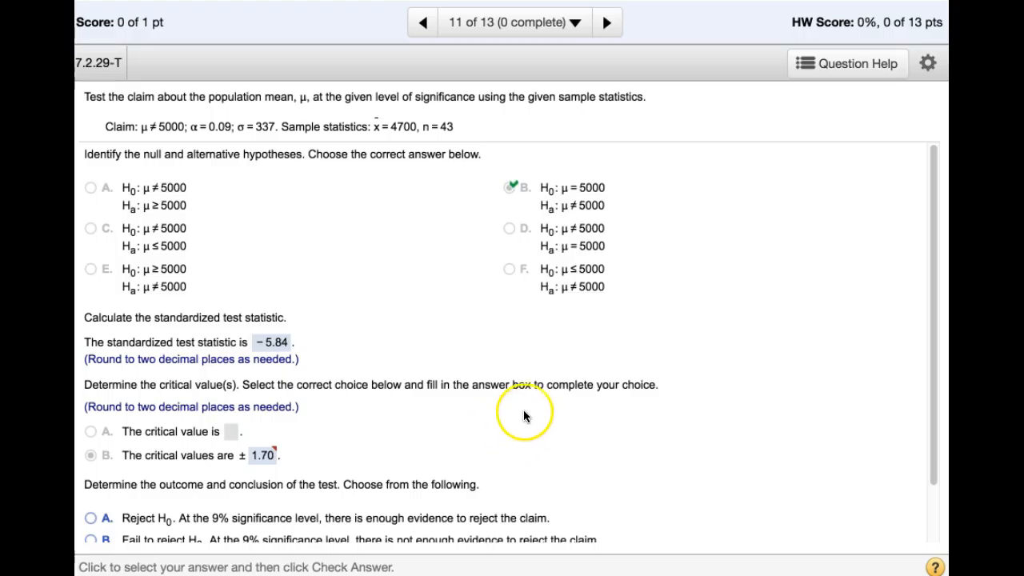
pyautogui.scroll(-1, 525, 413)
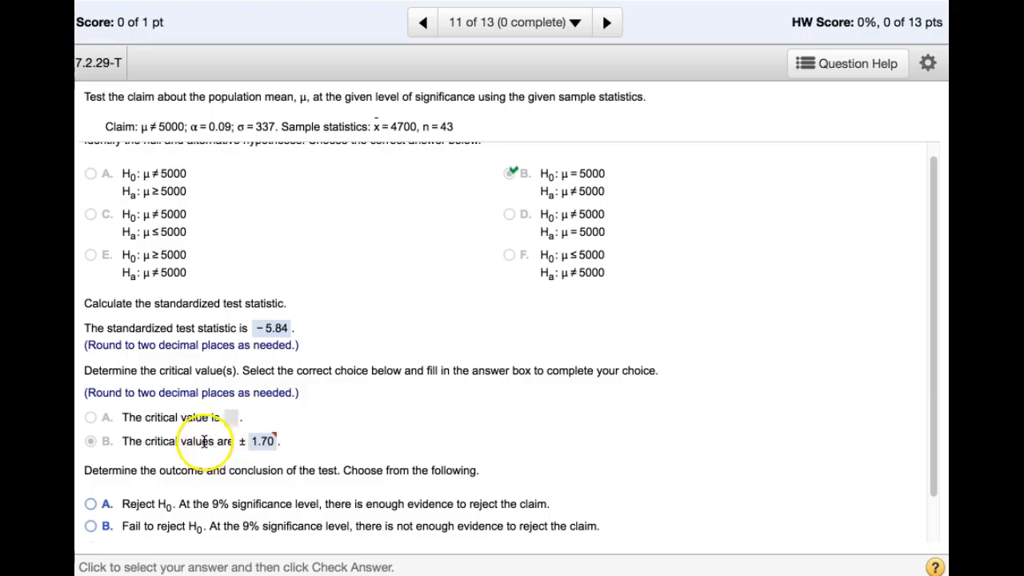
pyautogui.moveTo(260, 440)
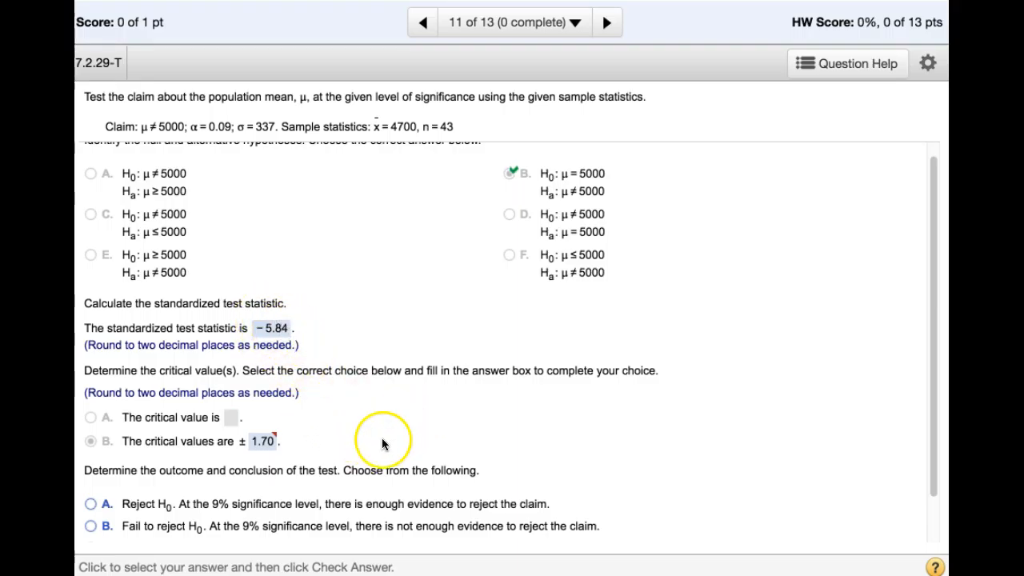
pyautogui.scroll(-1, 382, 443)
pyautogui.scroll(1, 381, 440)
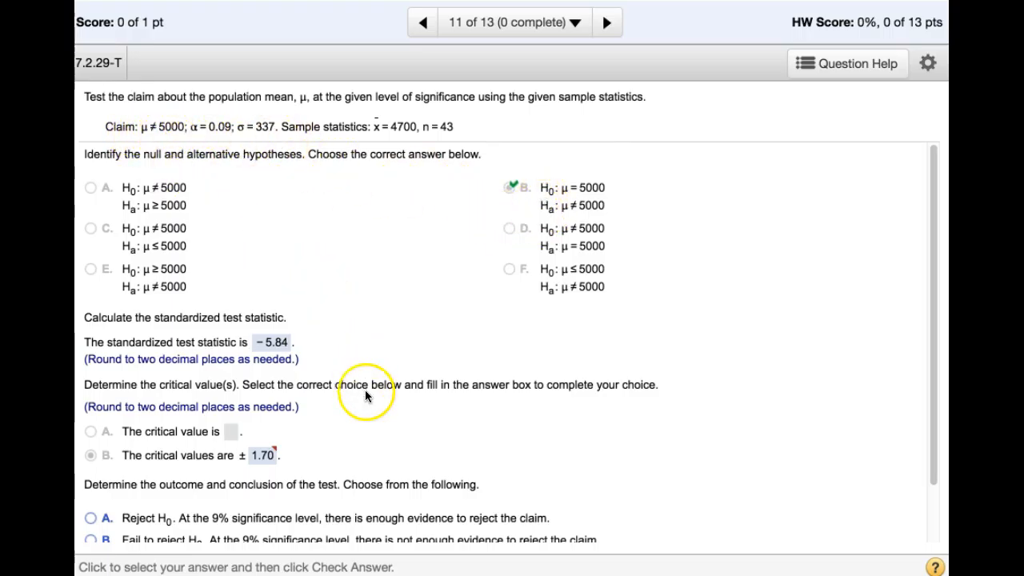
pyautogui.scroll(-1, 382, 409)
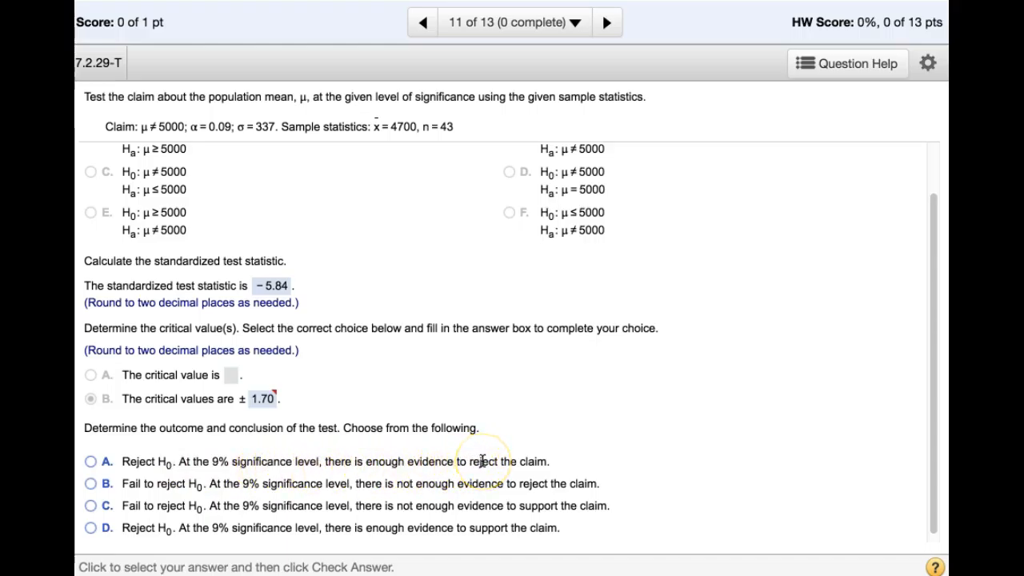
pyautogui.click(91, 528)
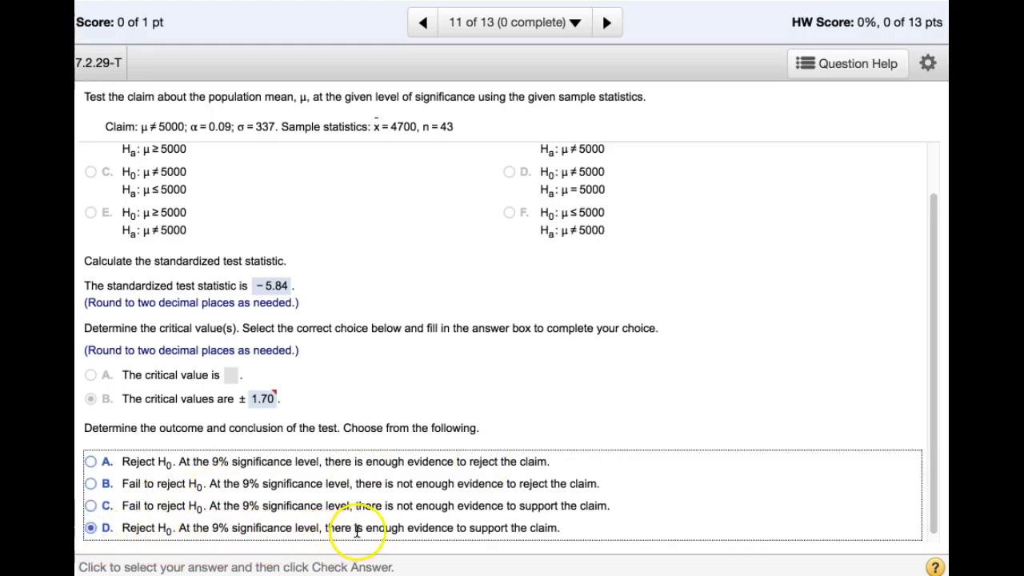
pyautogui.click(675, 574)
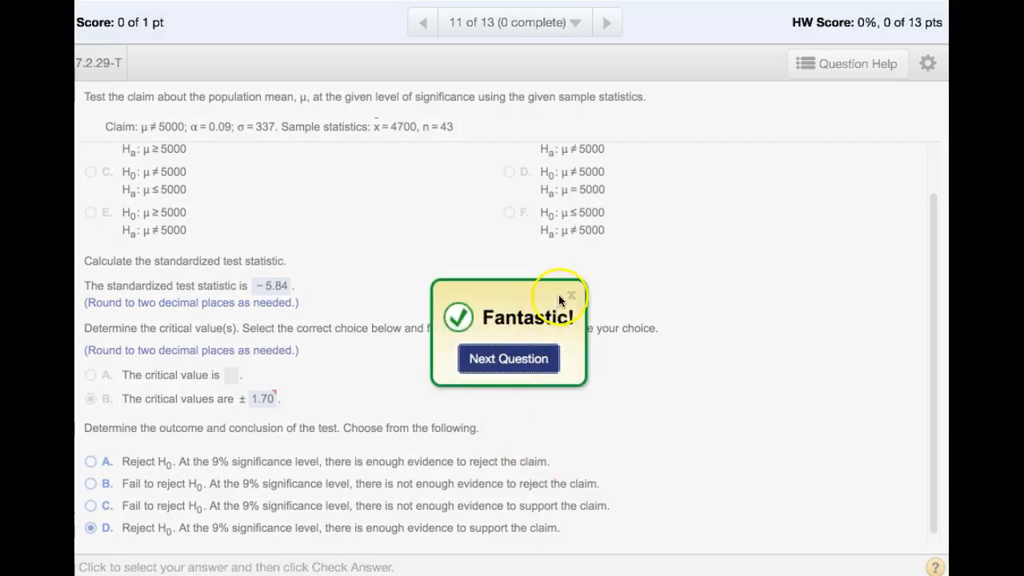